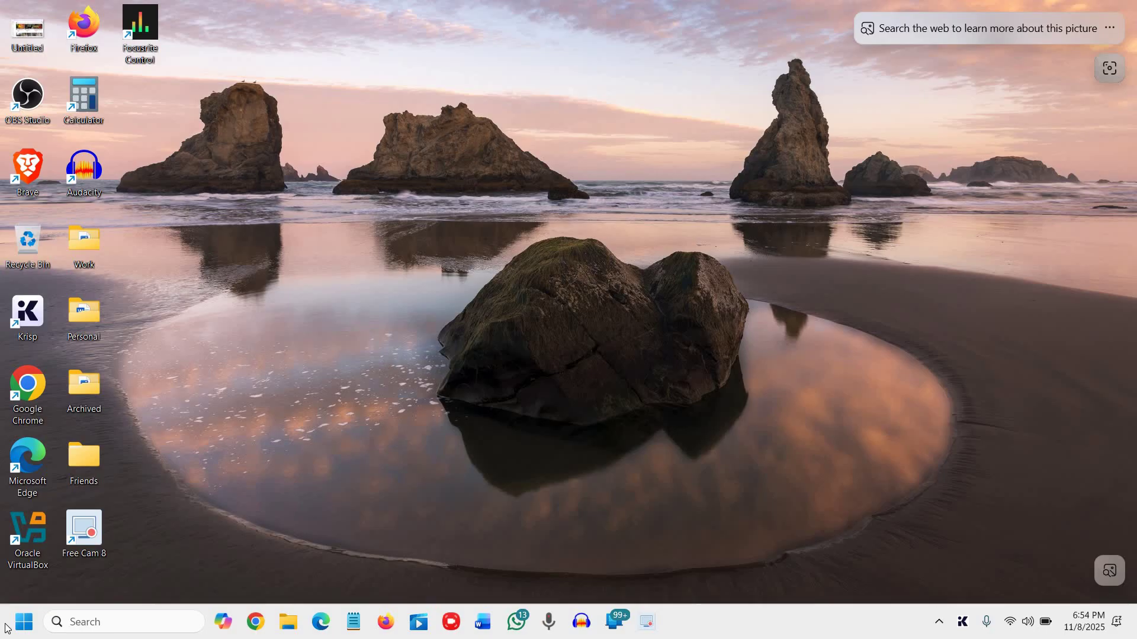
Open Device Manager full-screen, collapse Firmware and expand Bluetooth to list its seven devices
right_click(23, 627)
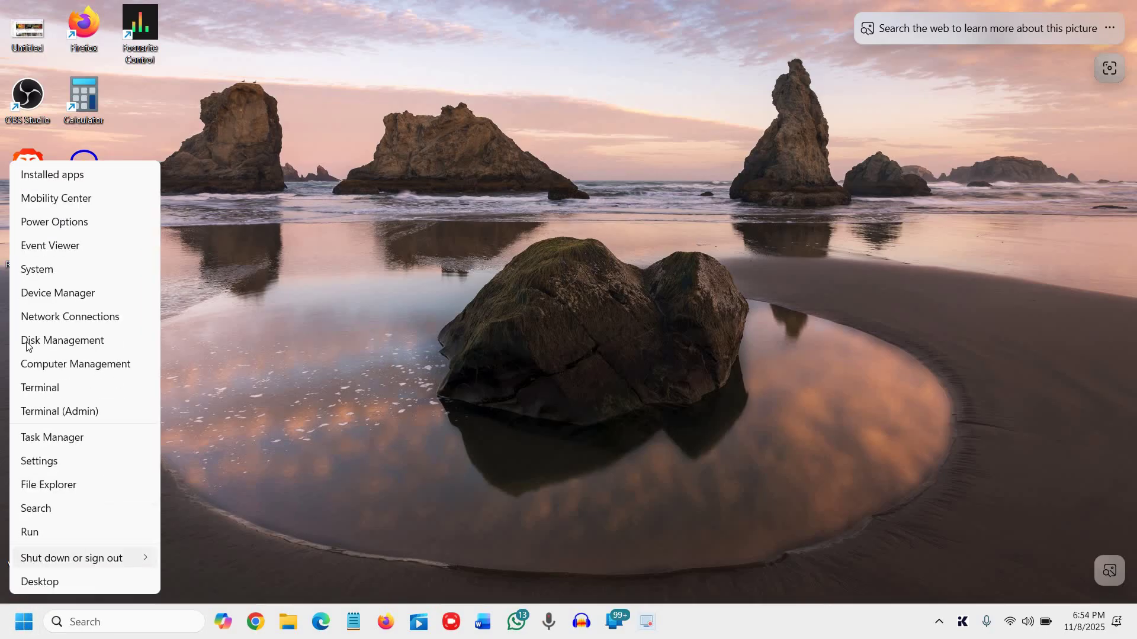
left_click(58, 293)
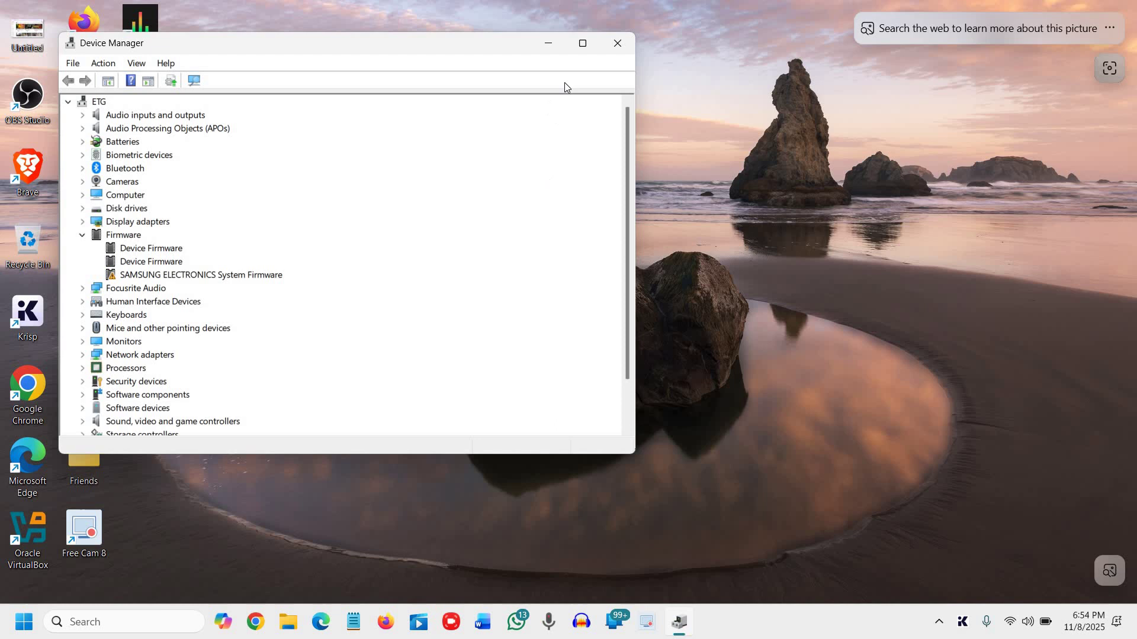
left_click(583, 45)
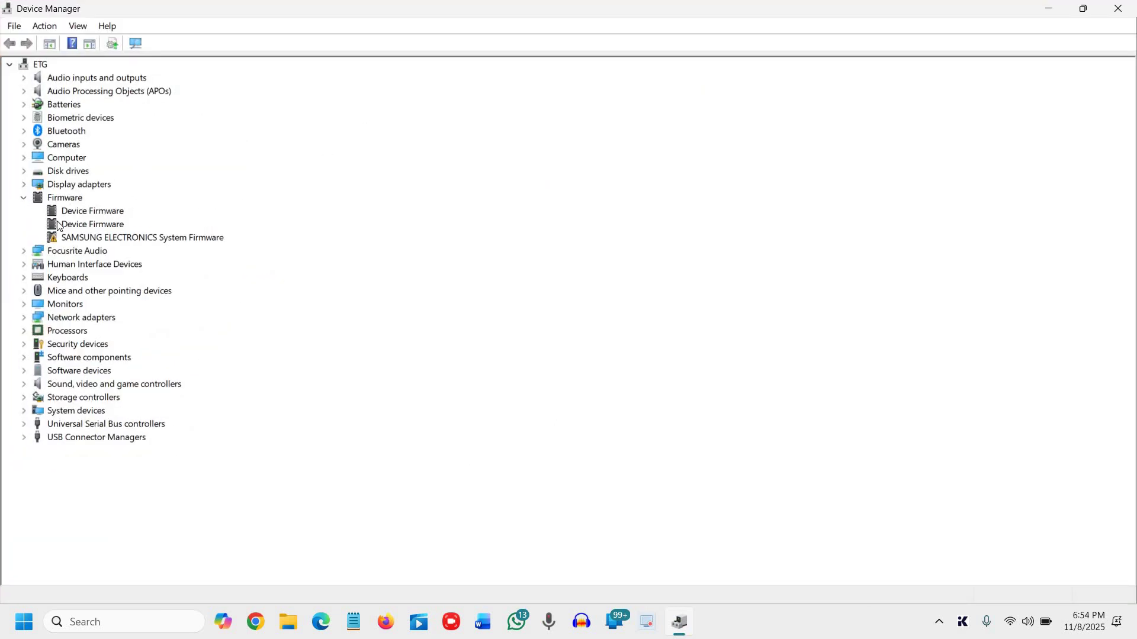
left_click(24, 199)
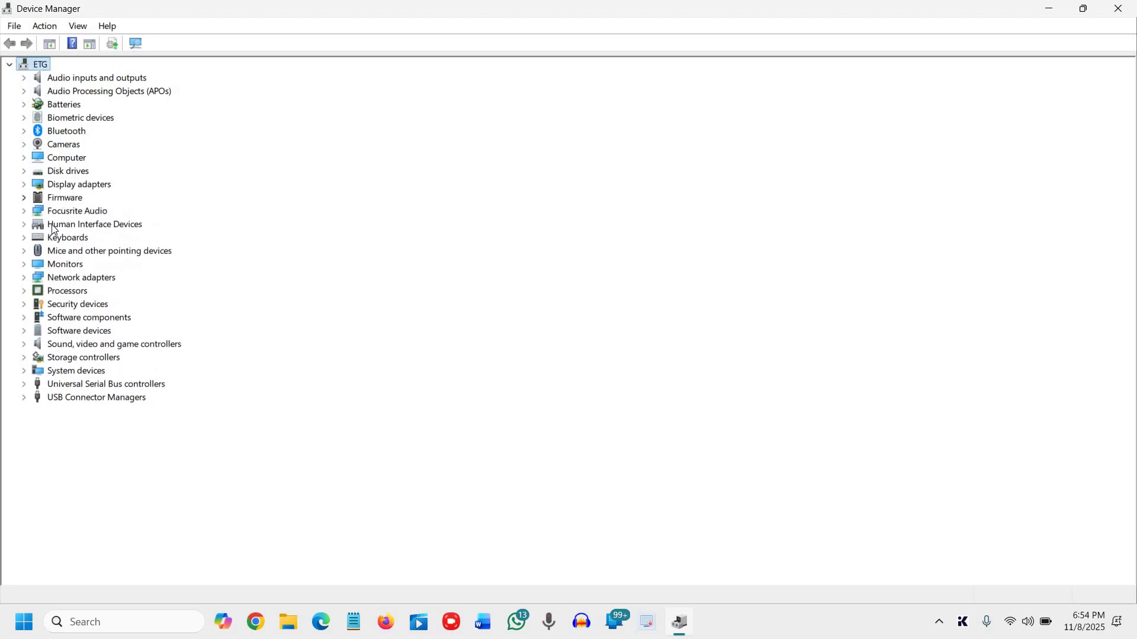
left_click(24, 131)
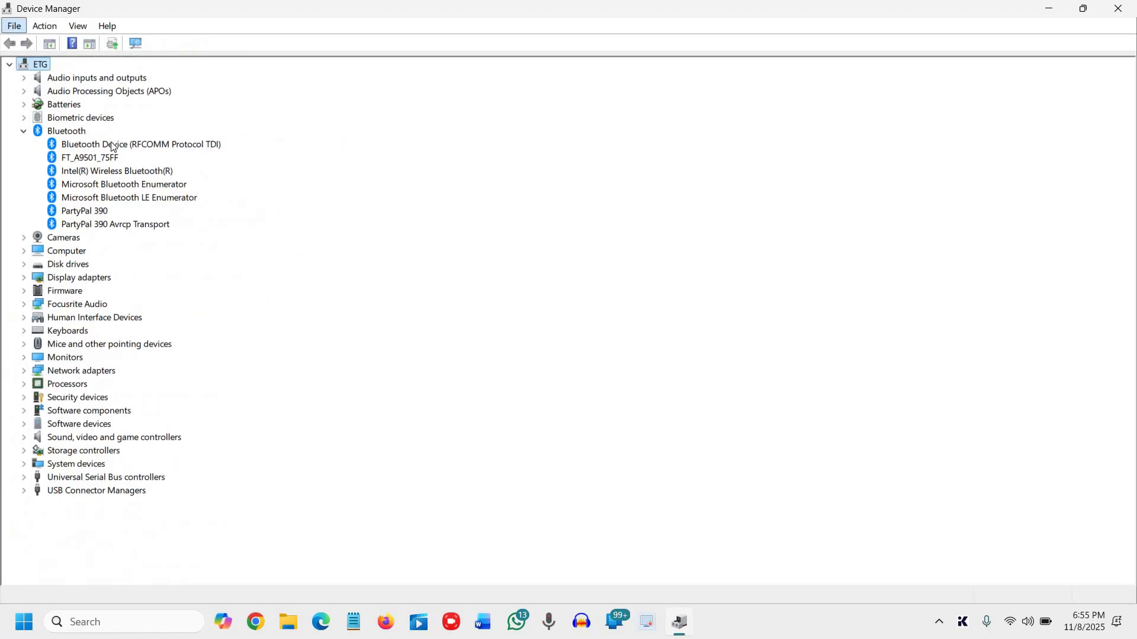
Uninstall the Bluetooth Device (RFCOMM Protocol TDI) and confirm the removal
left_click(133, 149)
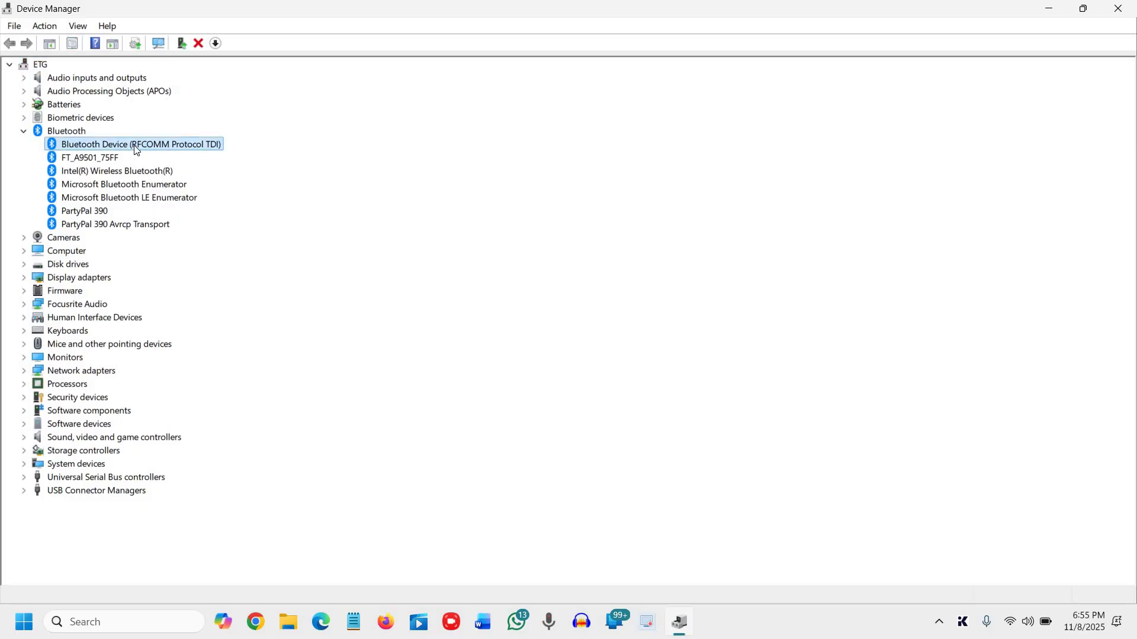
right_click(135, 149)
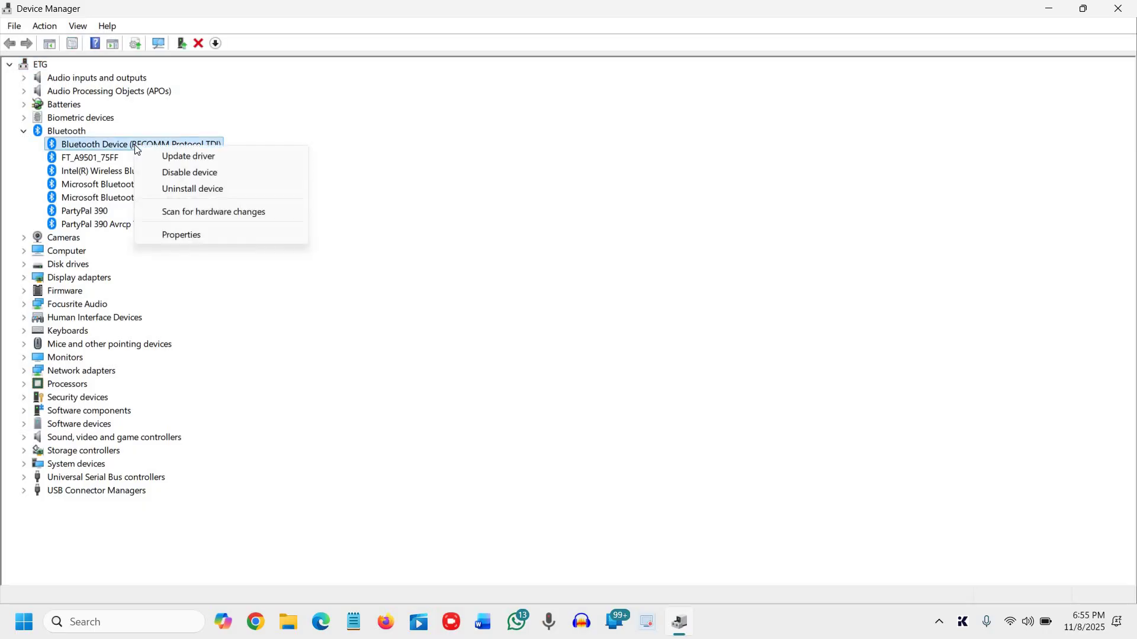
left_click(191, 189)
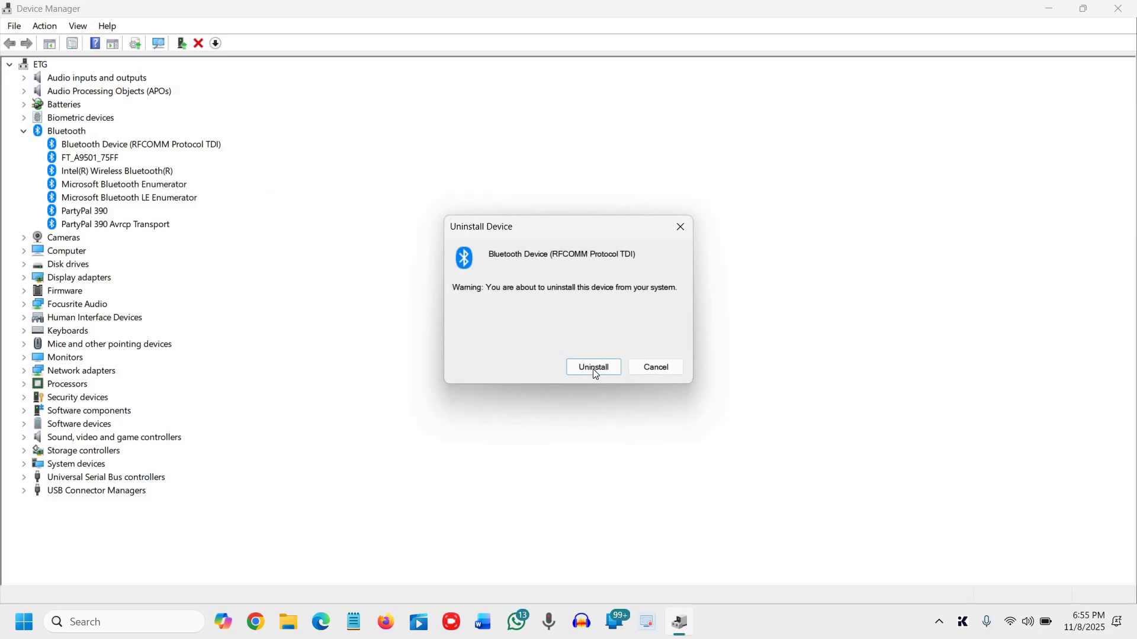
left_click(594, 368)
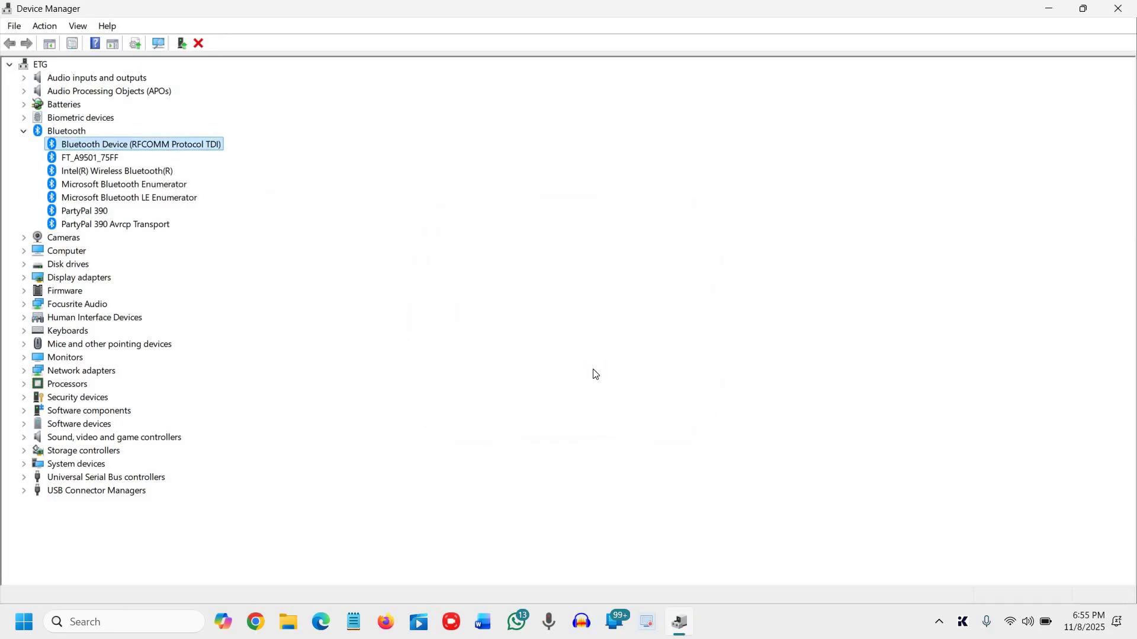
Scan for hardware changes, verify the RFCOMM device is back, and close Device Manager
left_click(40, 32)
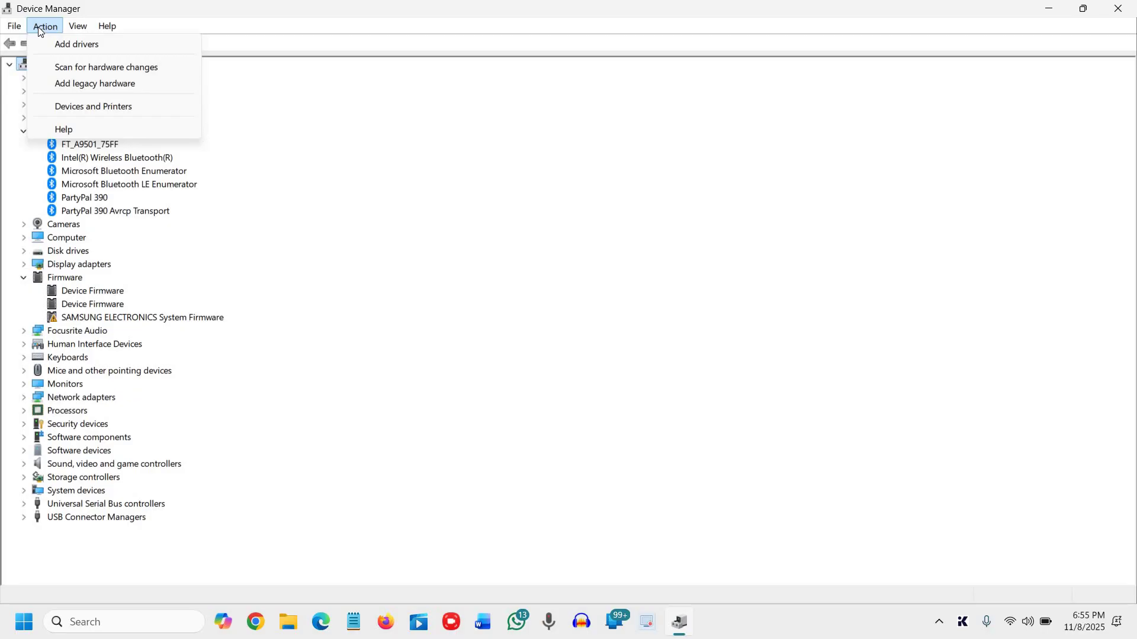
left_click(77, 67)
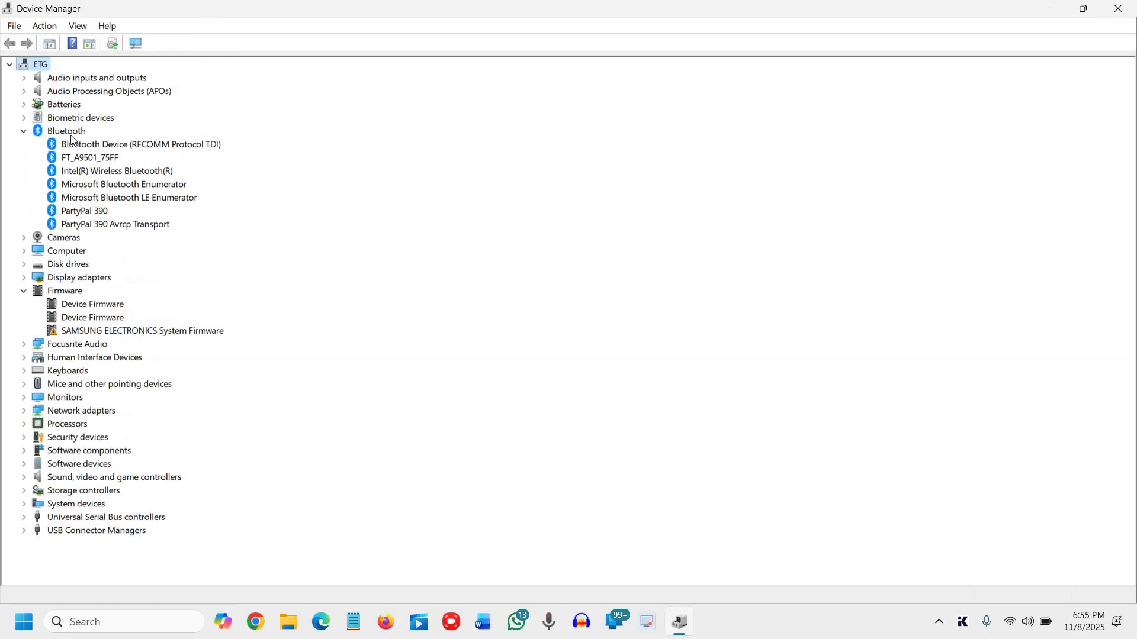
left_click(117, 148)
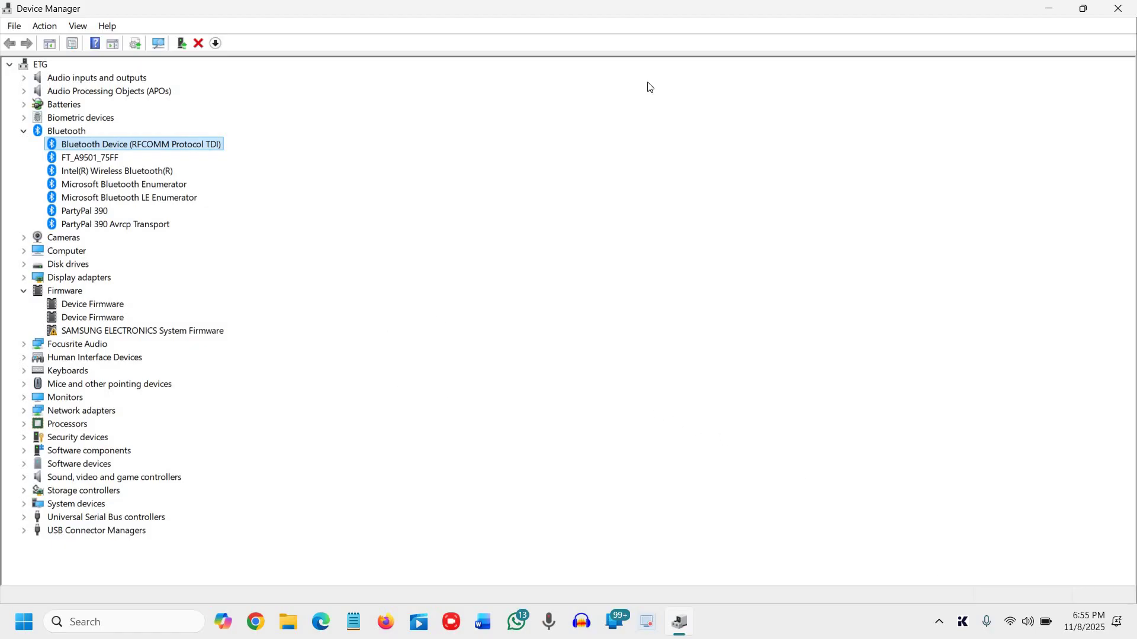
left_click(1123, 7)
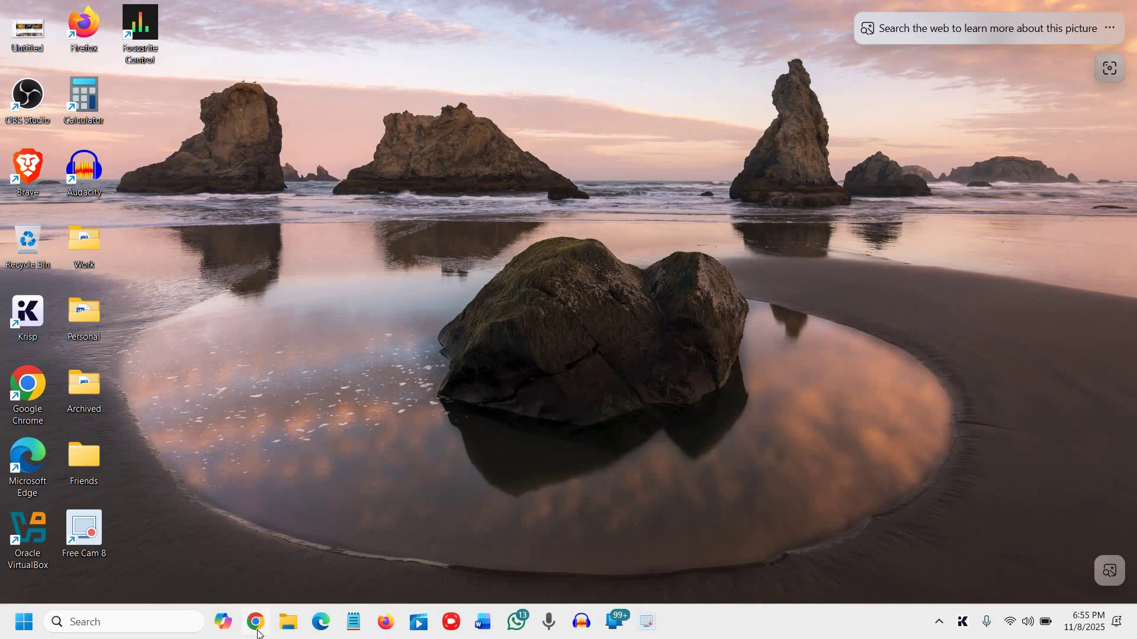
In a maximised Chrome window, Google 'intel bluetooth driver for windows 11'
left_click(255, 623)
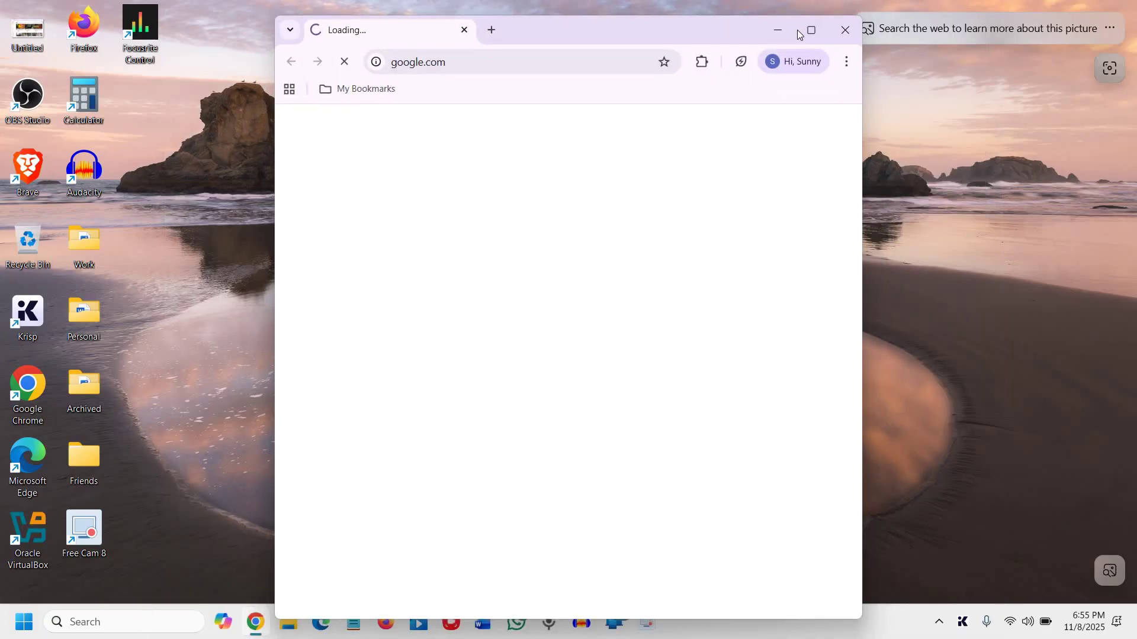
left_click(810, 30)
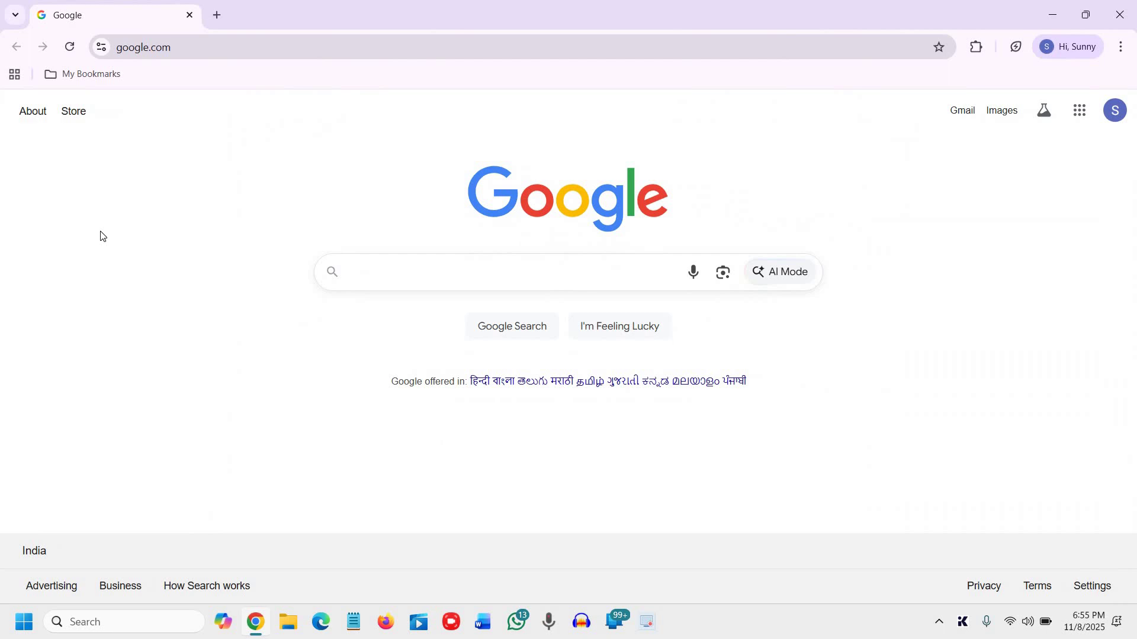
left_click(375, 275)
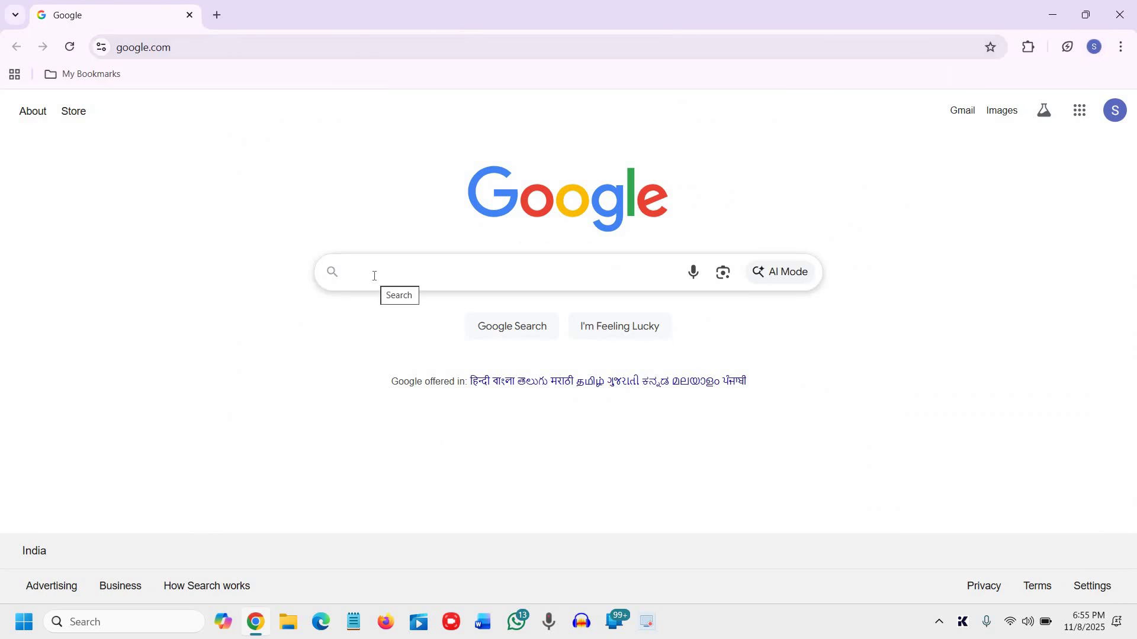
type("intel")
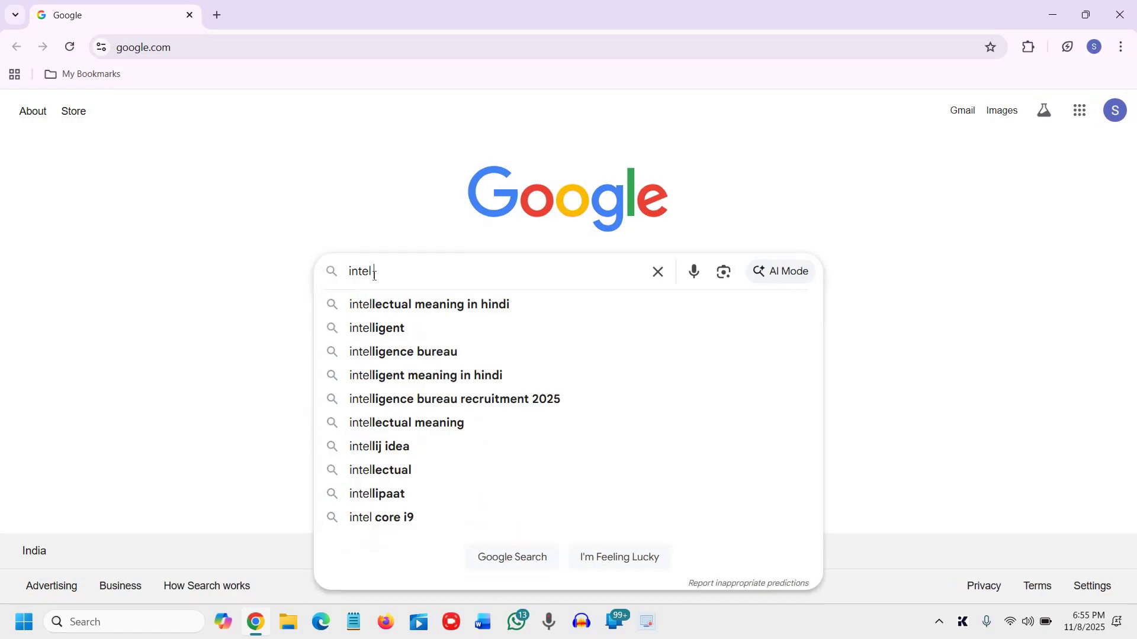
type(" bu")
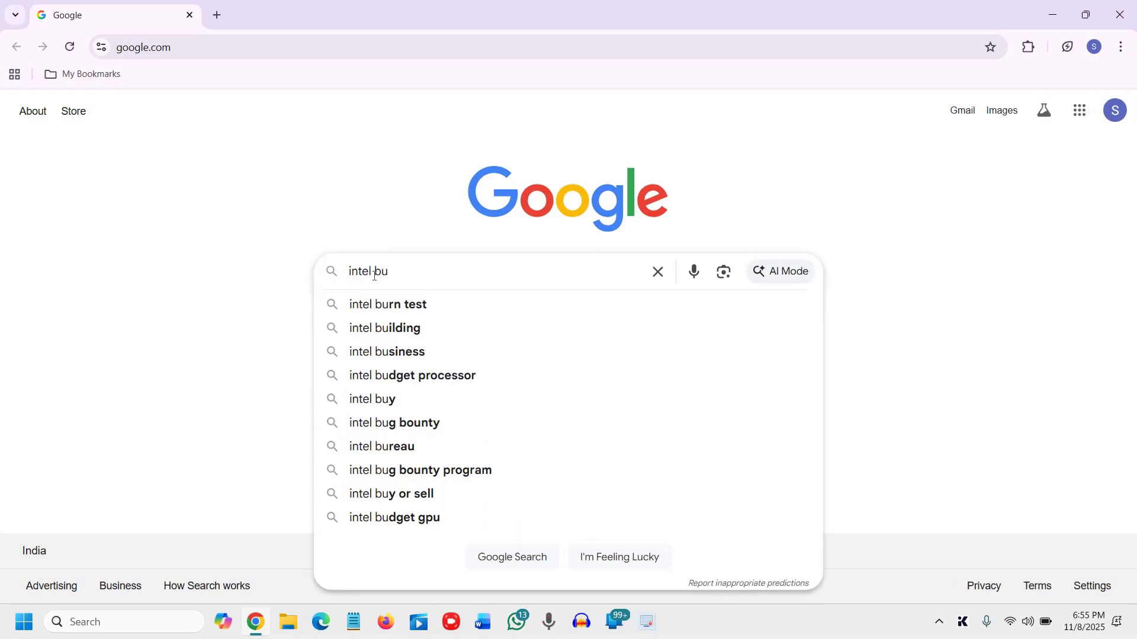
key("BackSpace")
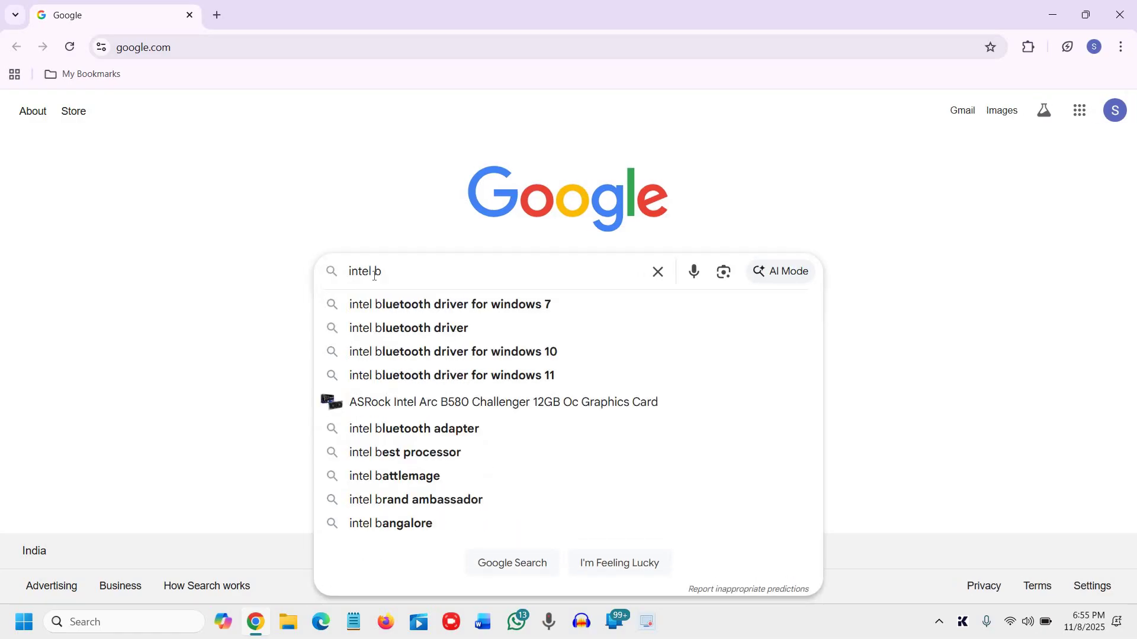
left_click(413, 379)
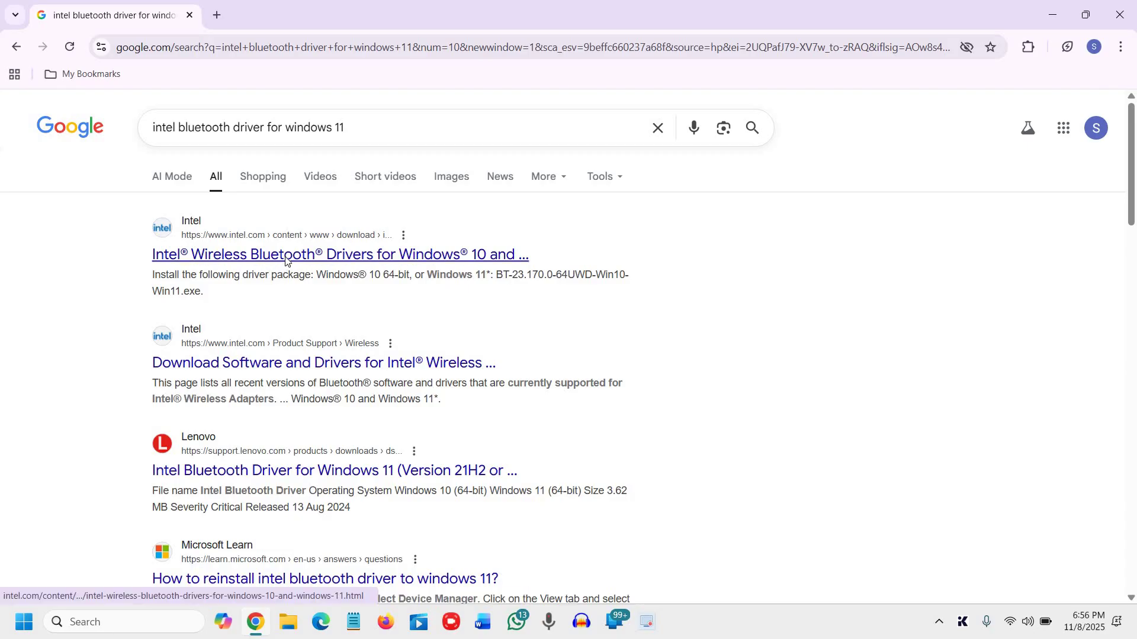
Open Intel's Wireless Bluetooth Drivers page and start the Windows 11 driver download
left_click(286, 261)
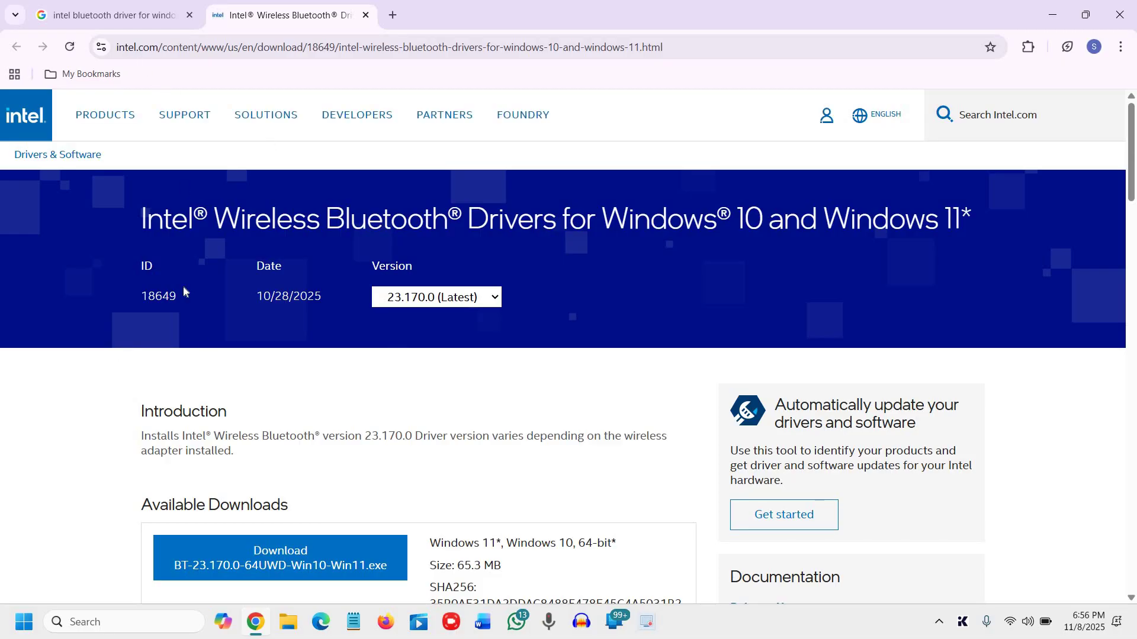
scroll(225, 373, "down", 2)
scroll(225, 381, "up", 2)
scroll(292, 459, "down", 1)
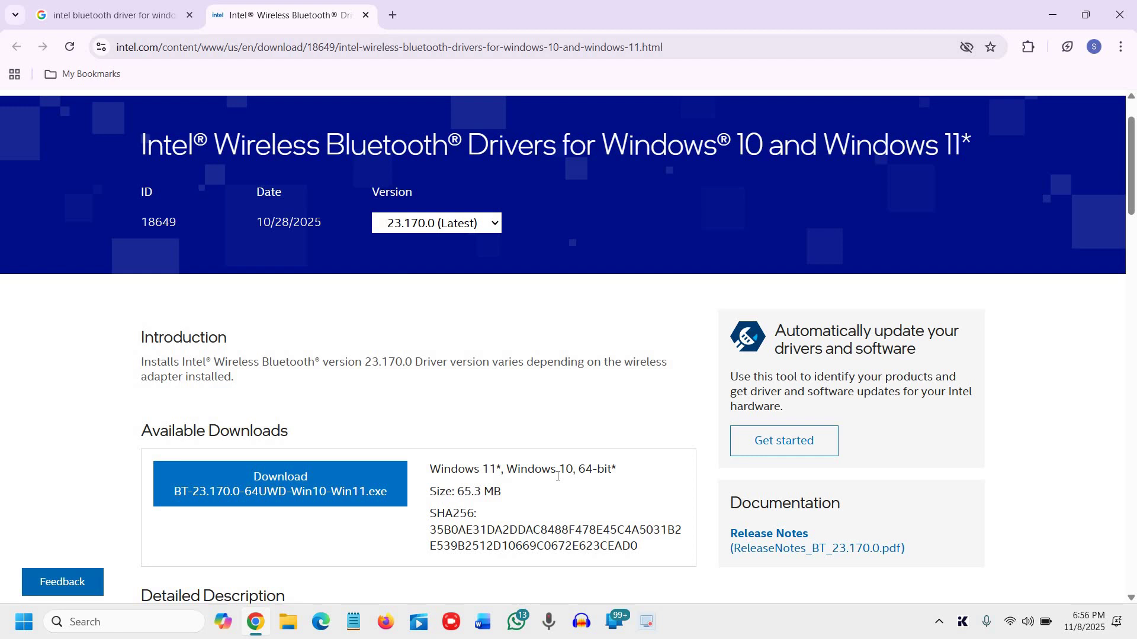
scroll(557, 477, "down", 2)
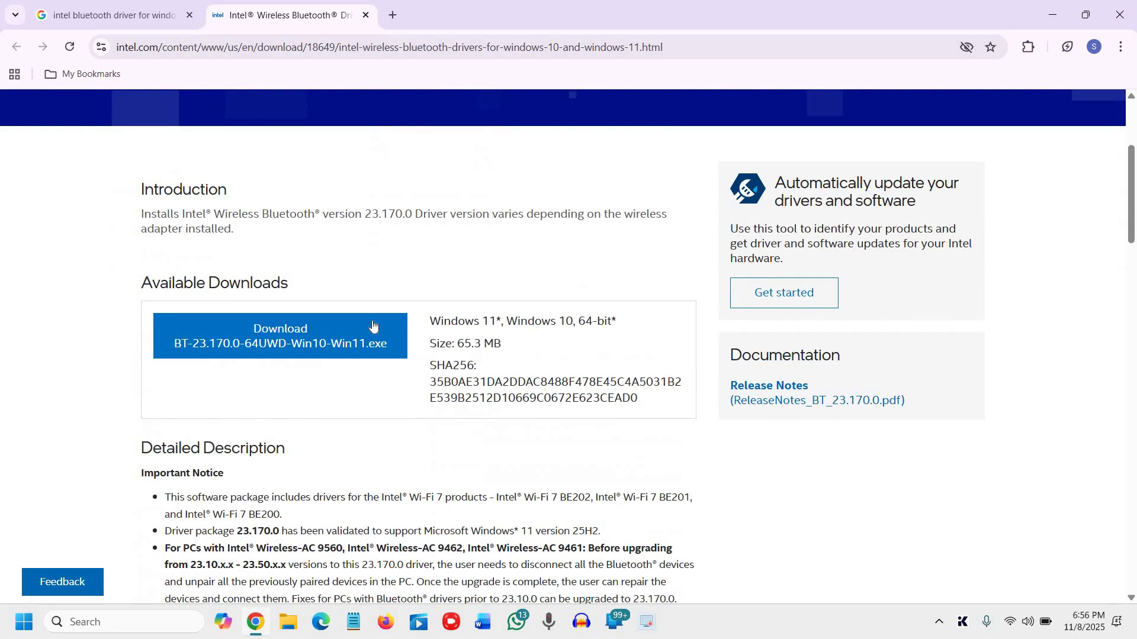
left_click(330, 346)
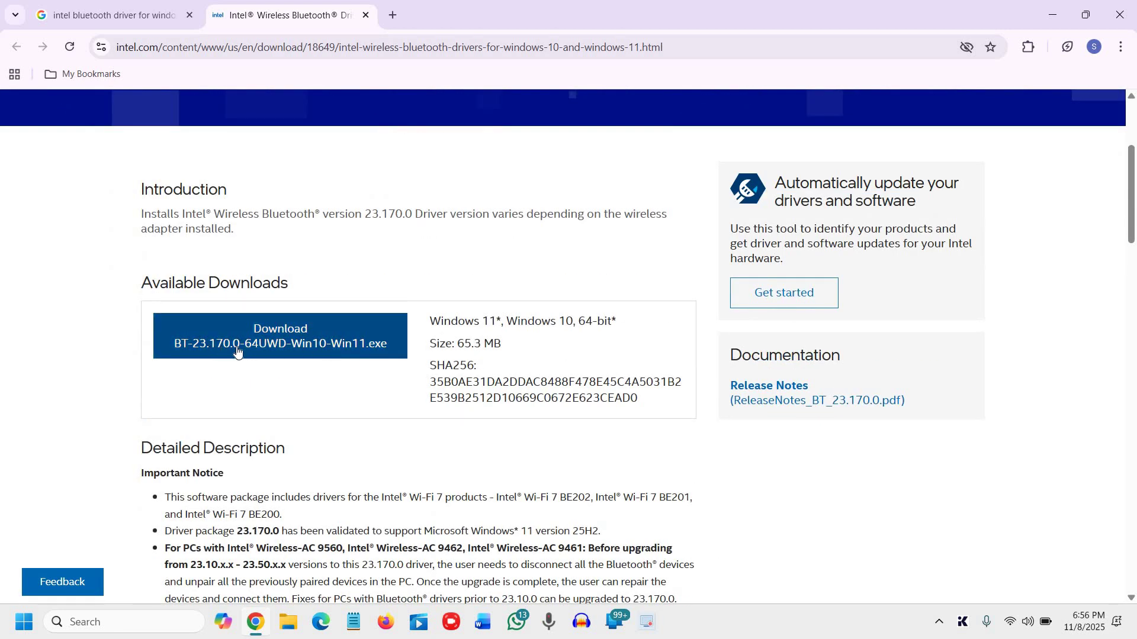
Accept the Intel licence terms and keep the unverified BT-23.170.0-64UWD-Win10-Win11.exe download
left_click(326, 347)
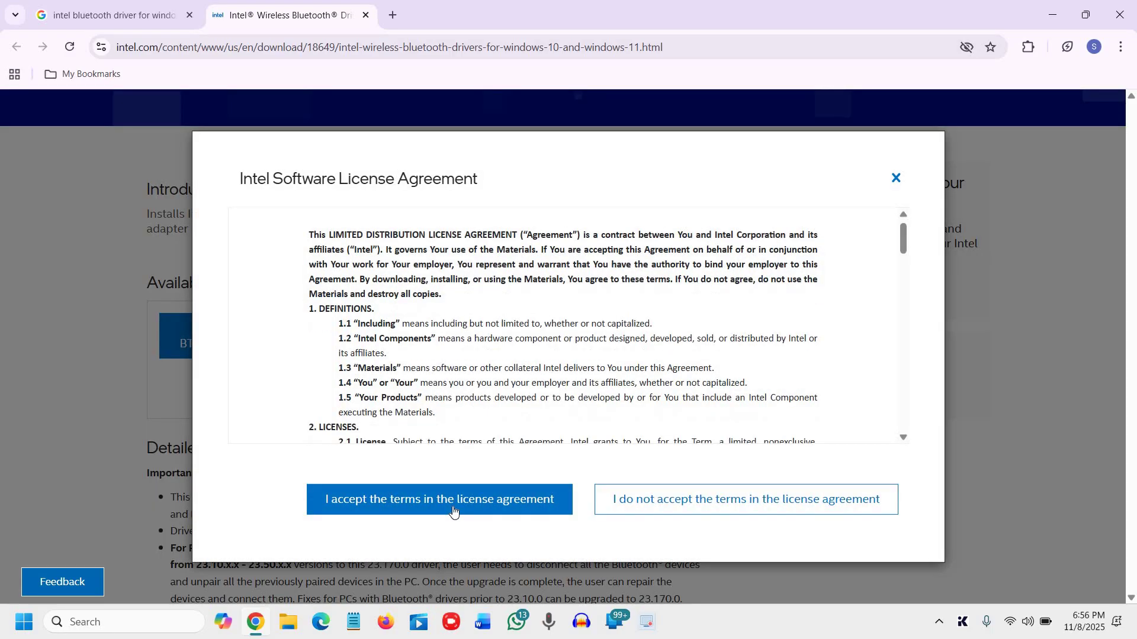
scroll(454, 511, "down", 5)
left_click(454, 511)
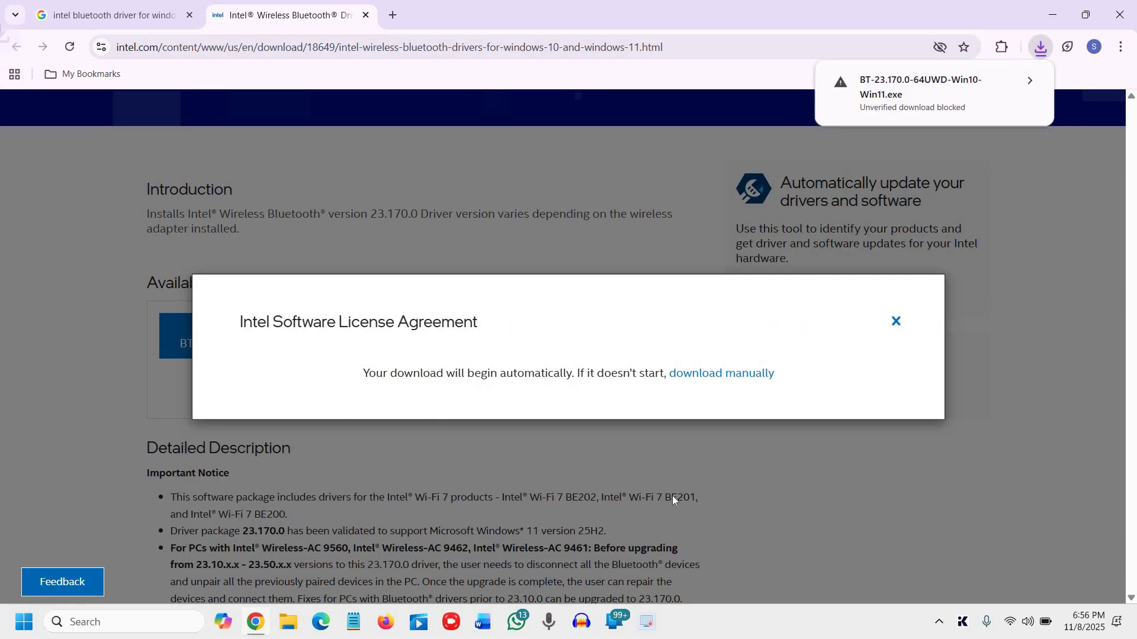
left_click(929, 96)
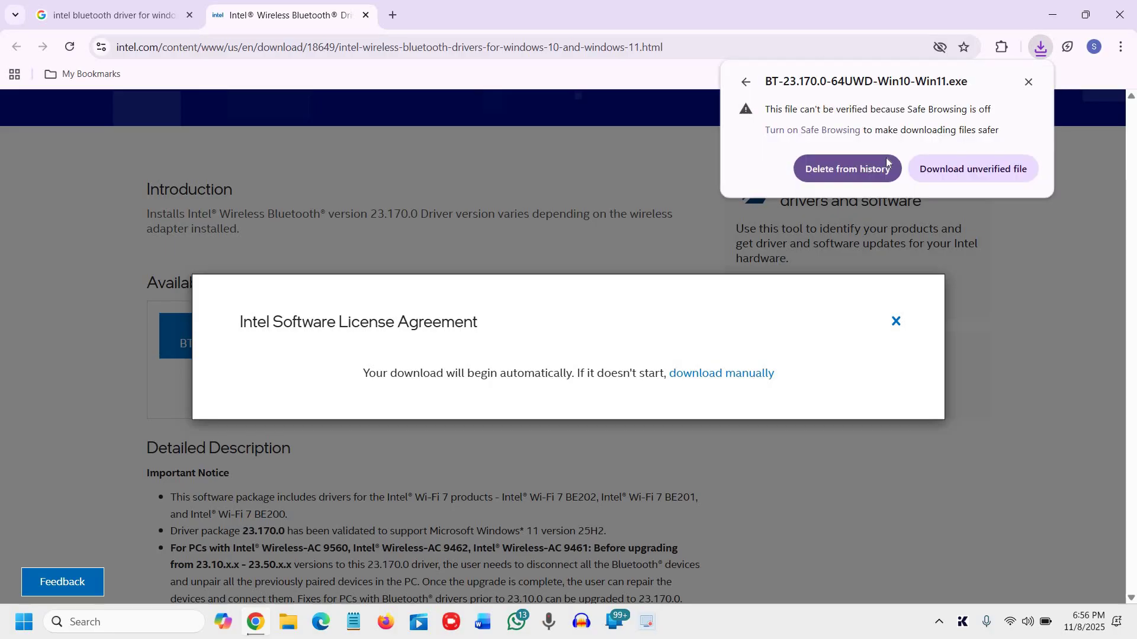
left_click(960, 173)
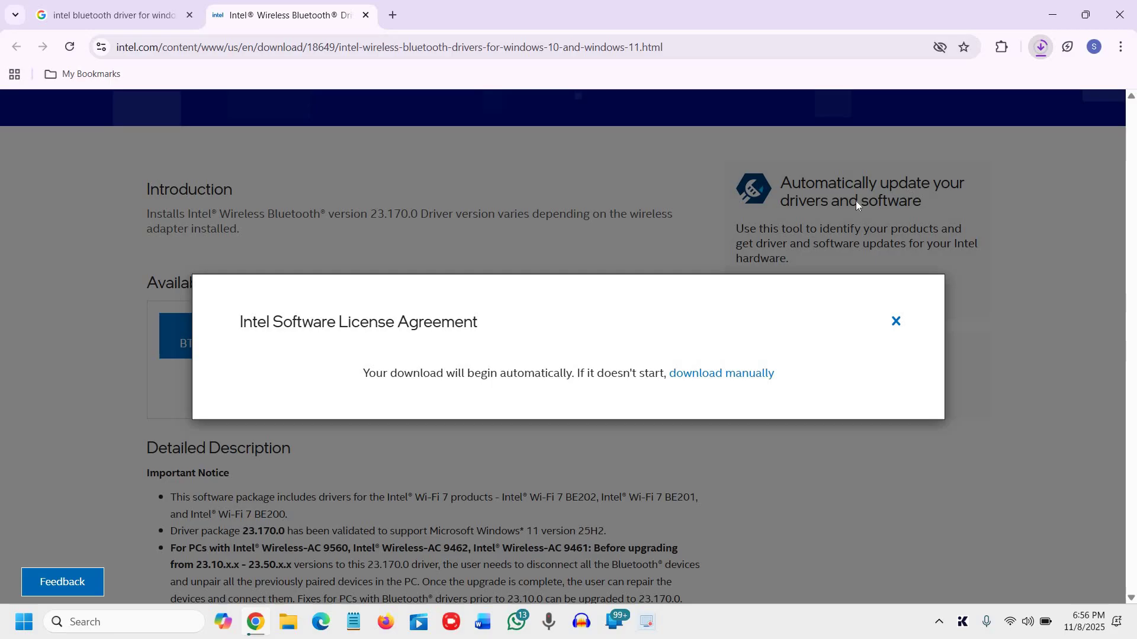
Watch the driver download finish in the downloads panel, then minimise Chrome
left_click(1042, 48)
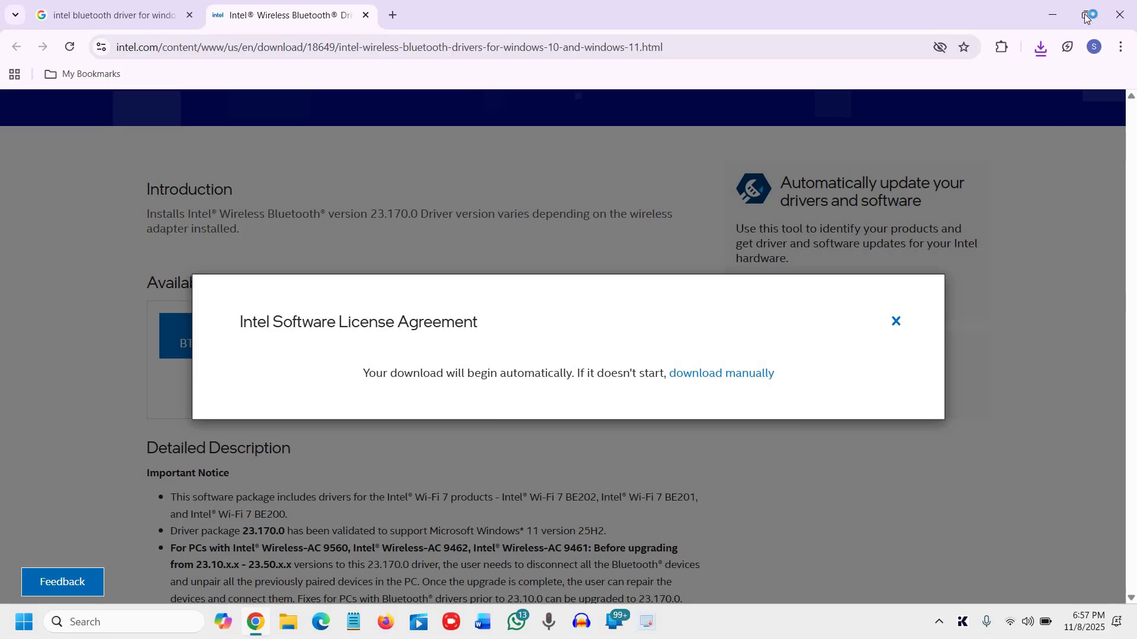
left_click(1058, 19)
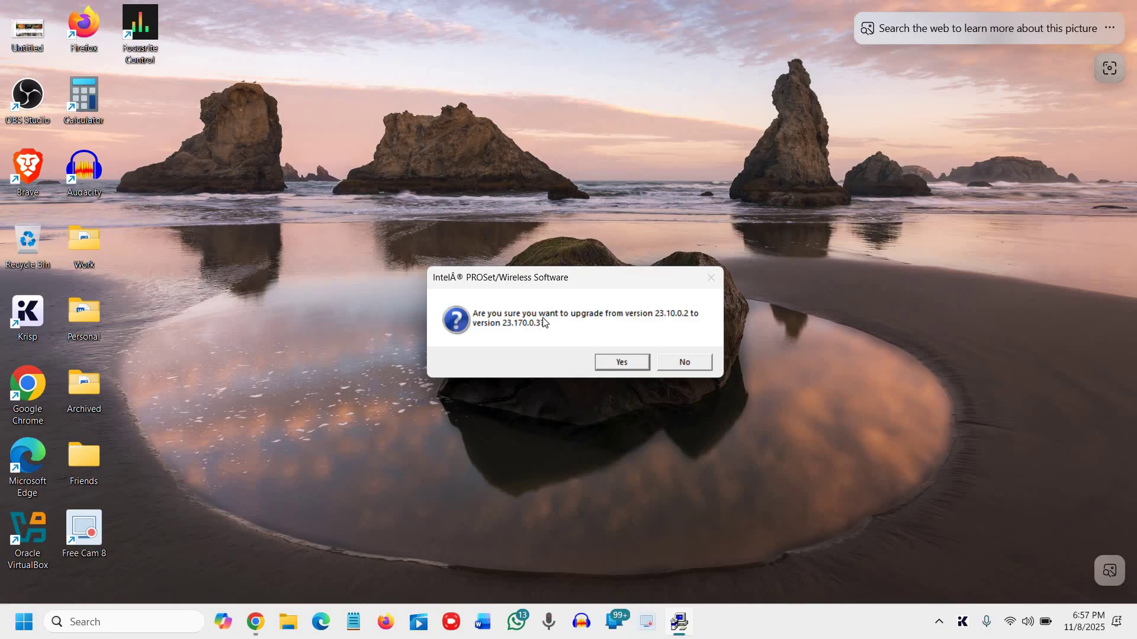
Approve the upgrade from 23.10.0.2 to 23.170.0.3 and continue past the PROSet/Wireless welcome page
left_click(628, 362)
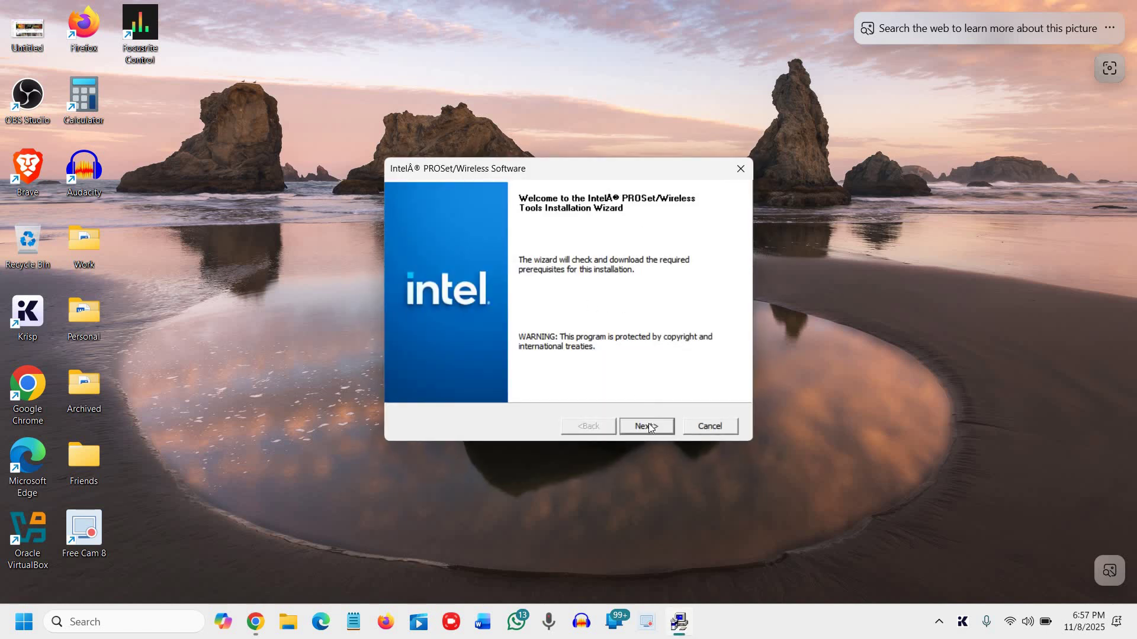
left_click(649, 426)
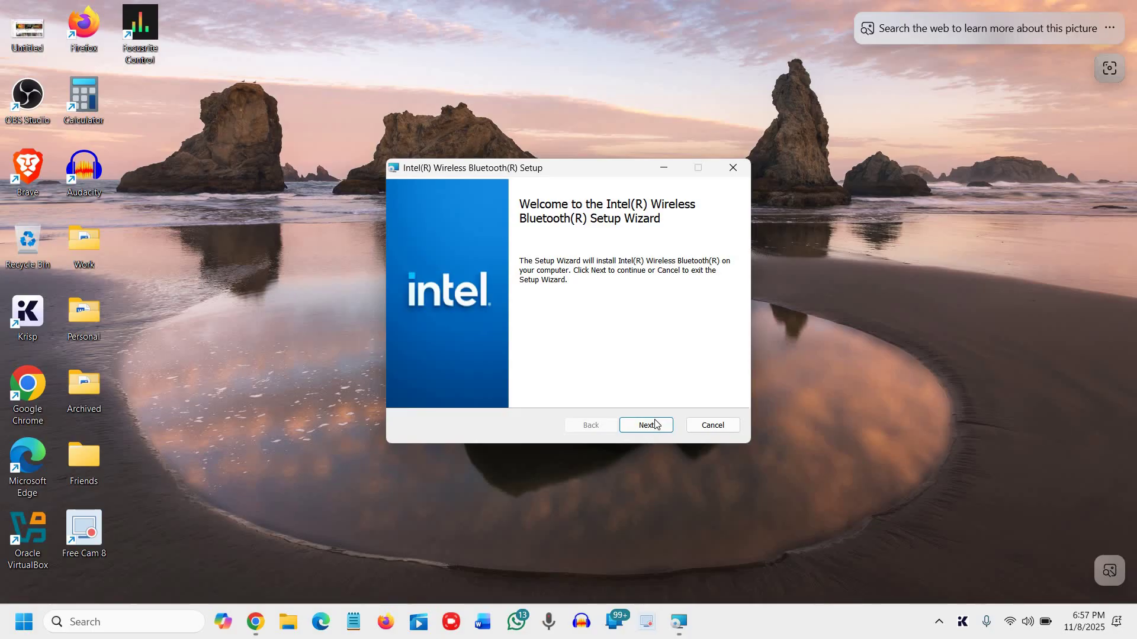
Accept the Bluetooth licence, choose the Typical setup type and begin the driver installation
left_click(656, 425)
left_click(499, 391)
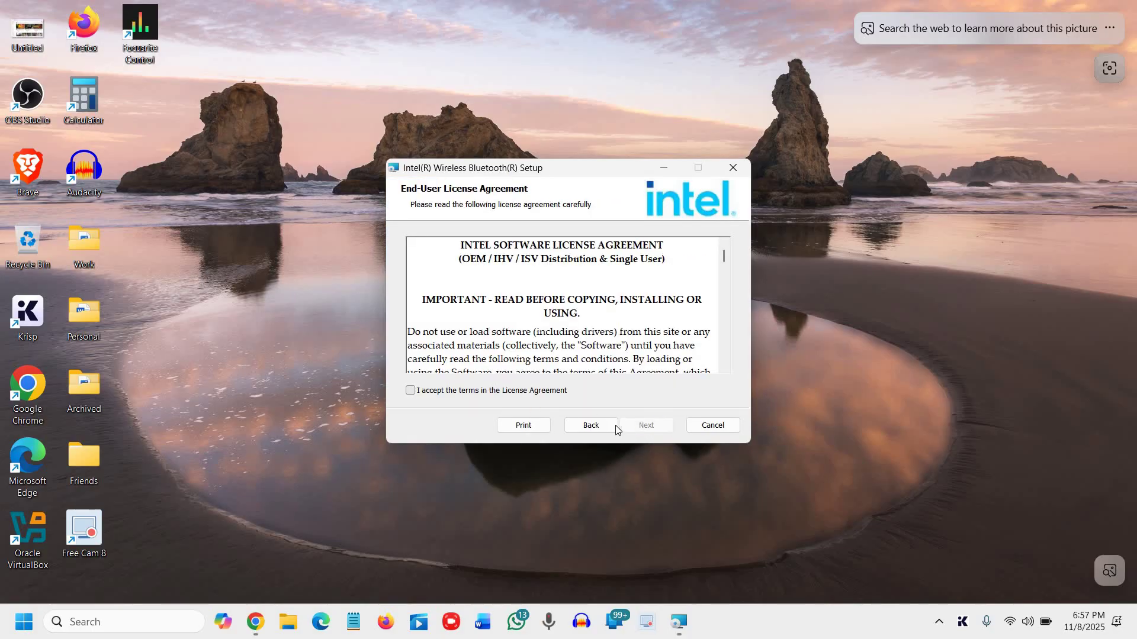
left_click(646, 425)
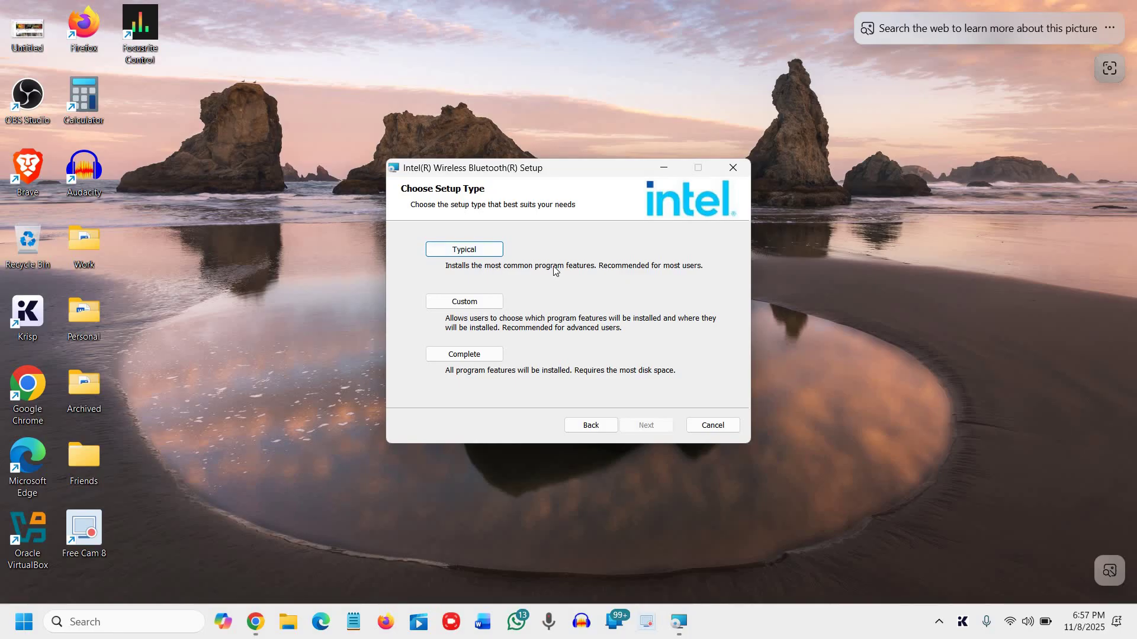
left_click(463, 251)
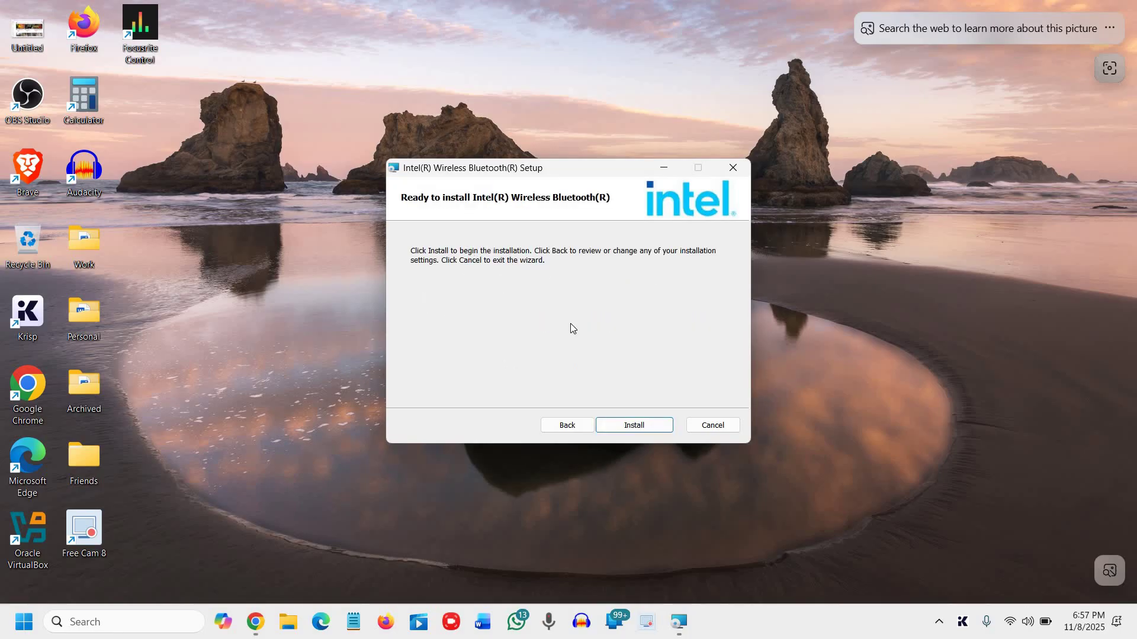
left_click(629, 427)
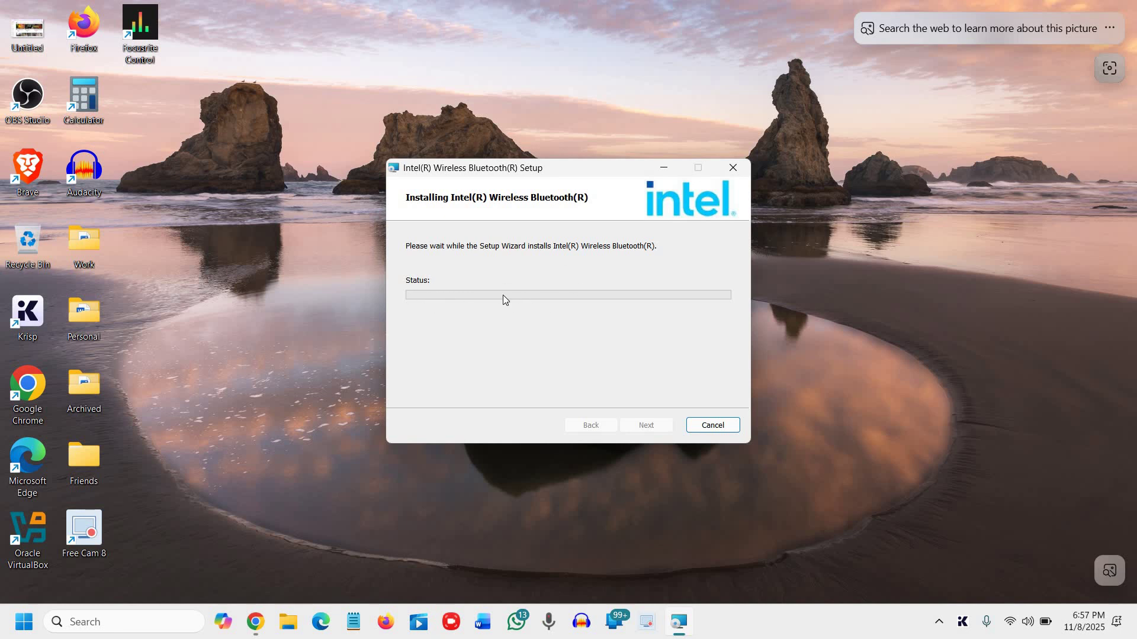
Return to the Intel Wireless Bluetooth Setup wizard's completion page once installation finishes
left_click(678, 623)
left_click(678, 623)
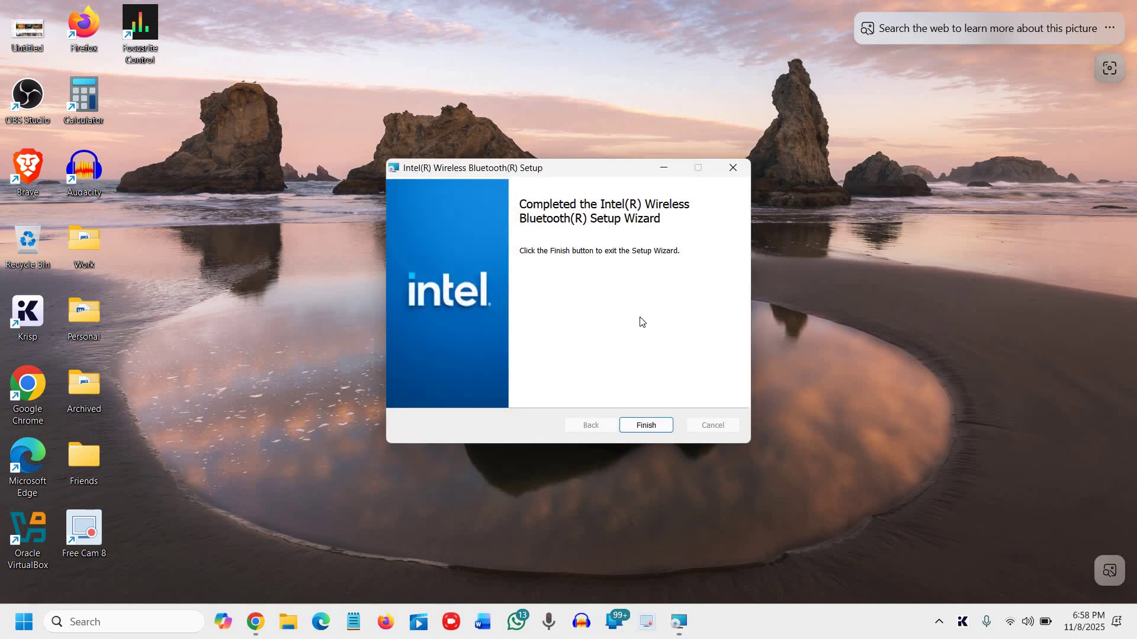
left_click(648, 426)
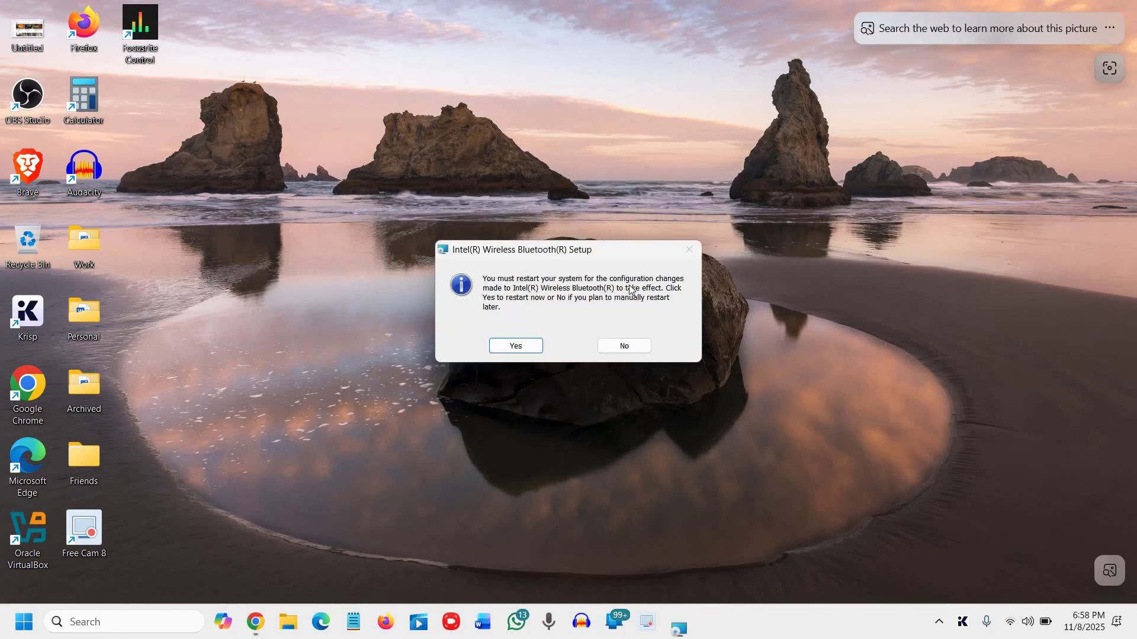